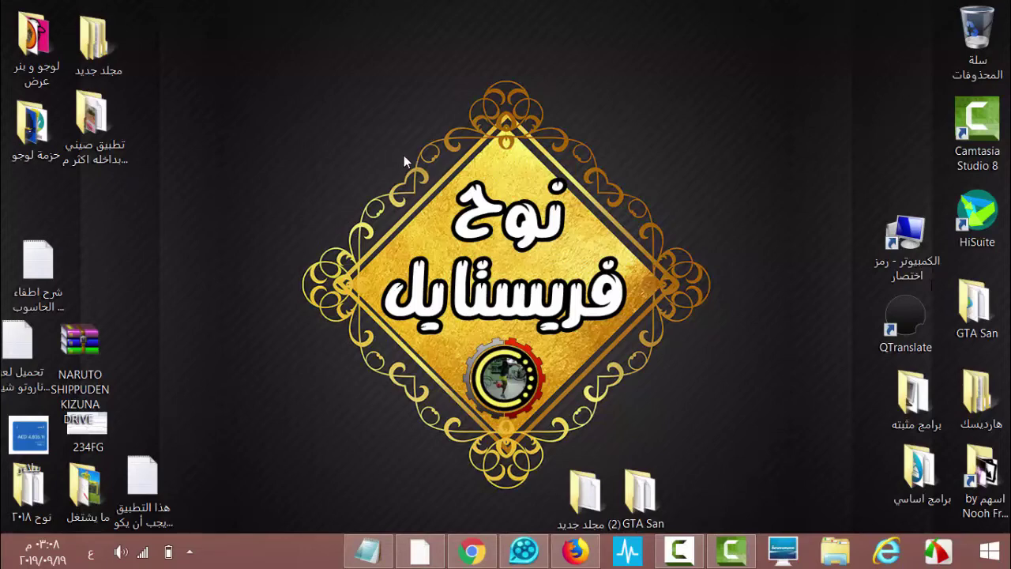
click(731, 551)
click(731, 551)
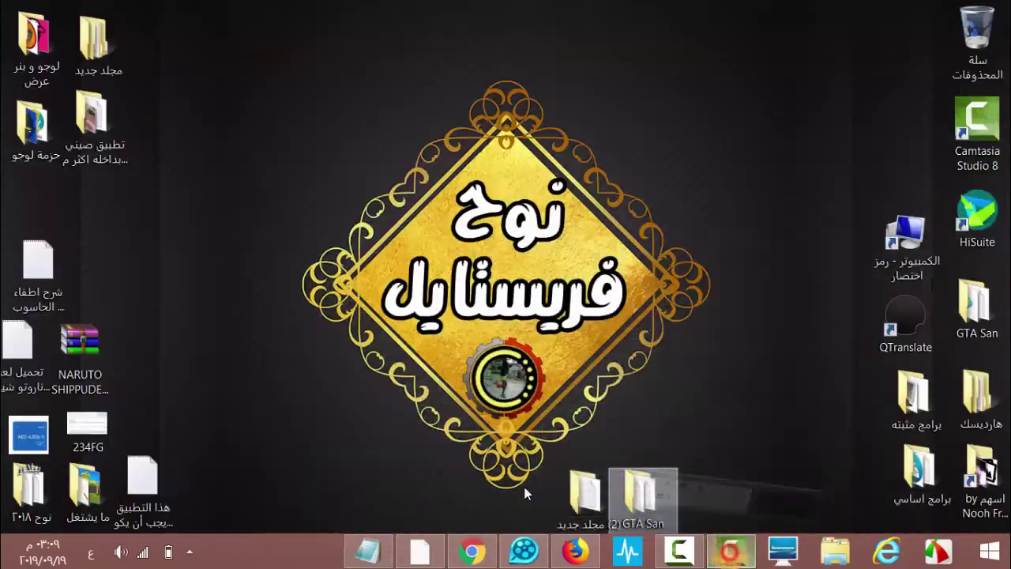
click(471, 552)
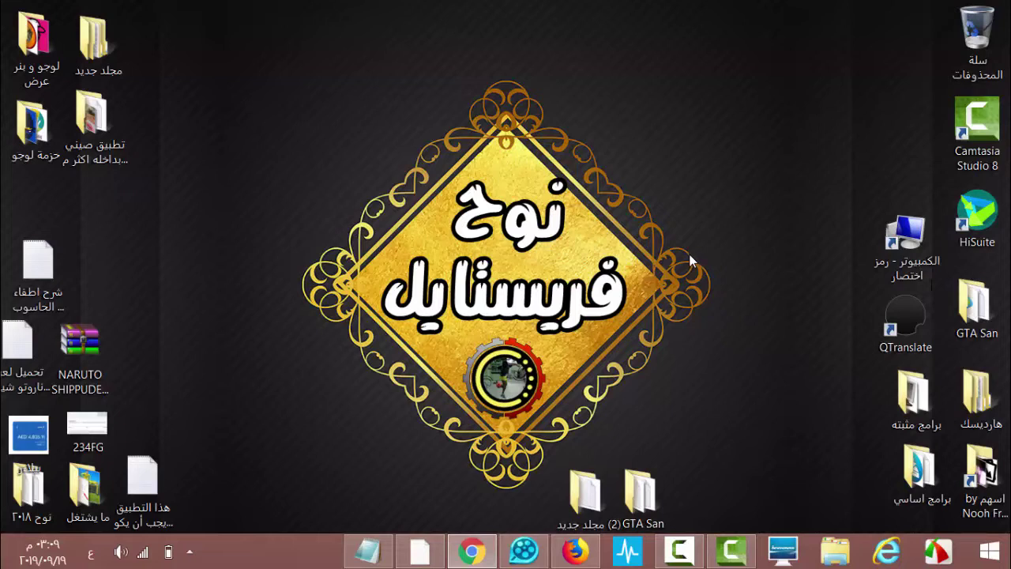
click(732, 552)
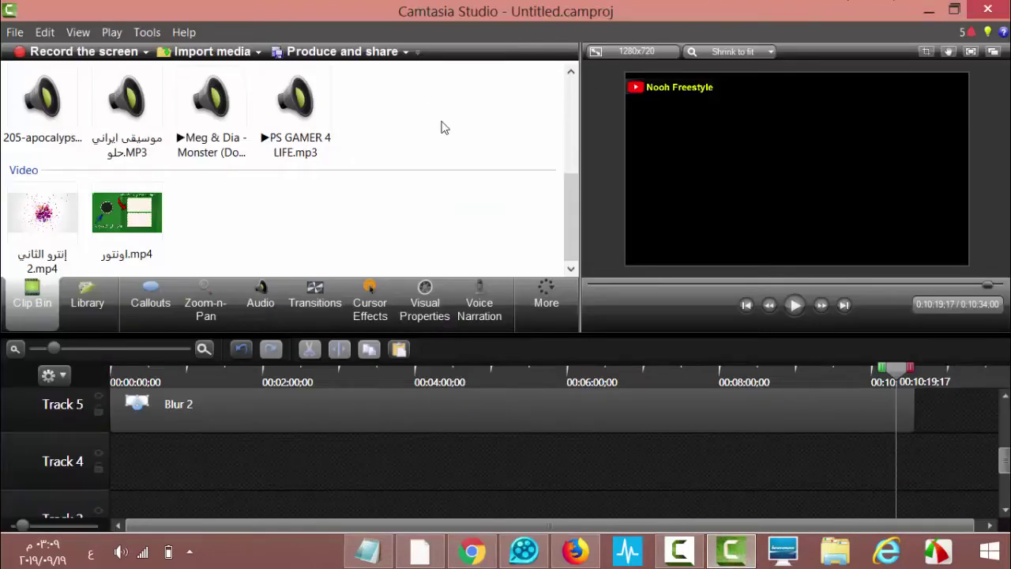
click(929, 9)
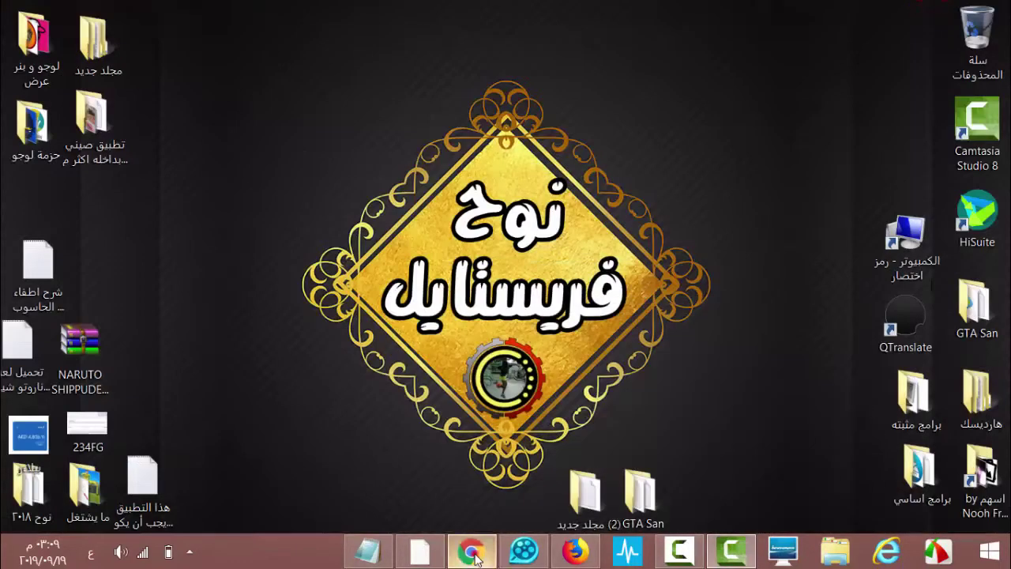
click(473, 552)
click(931, 9)
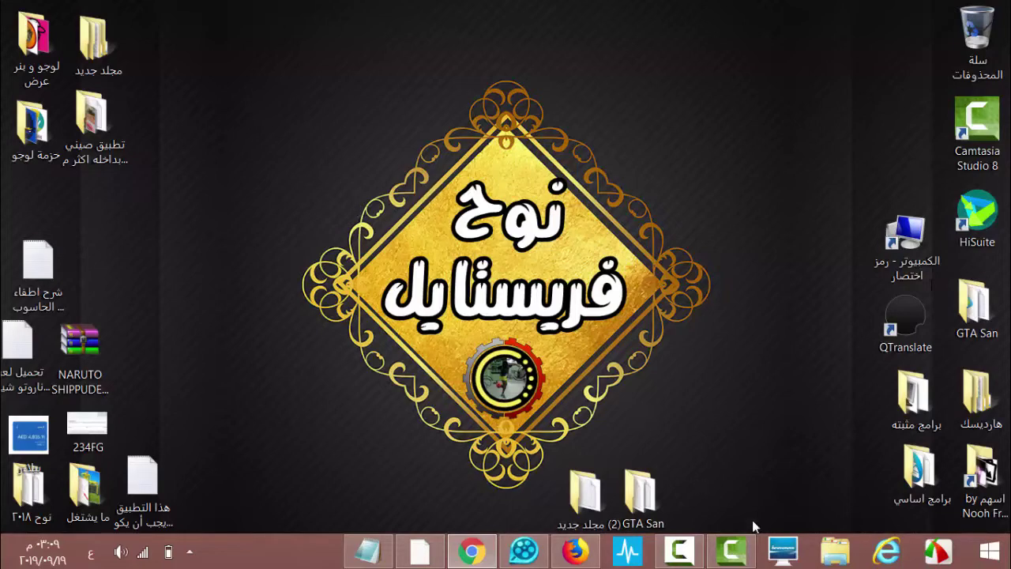
click(474, 553)
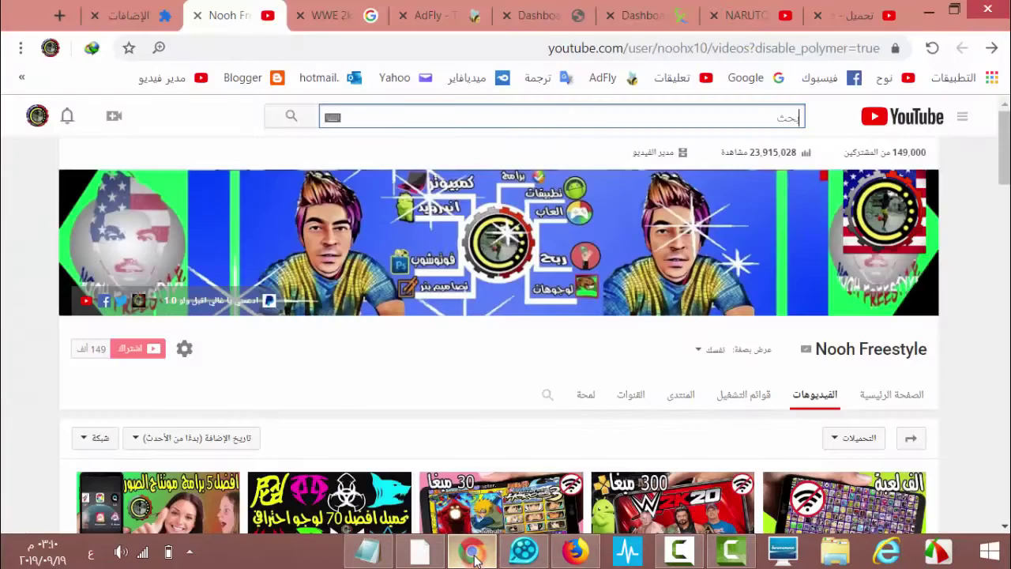
click(474, 553)
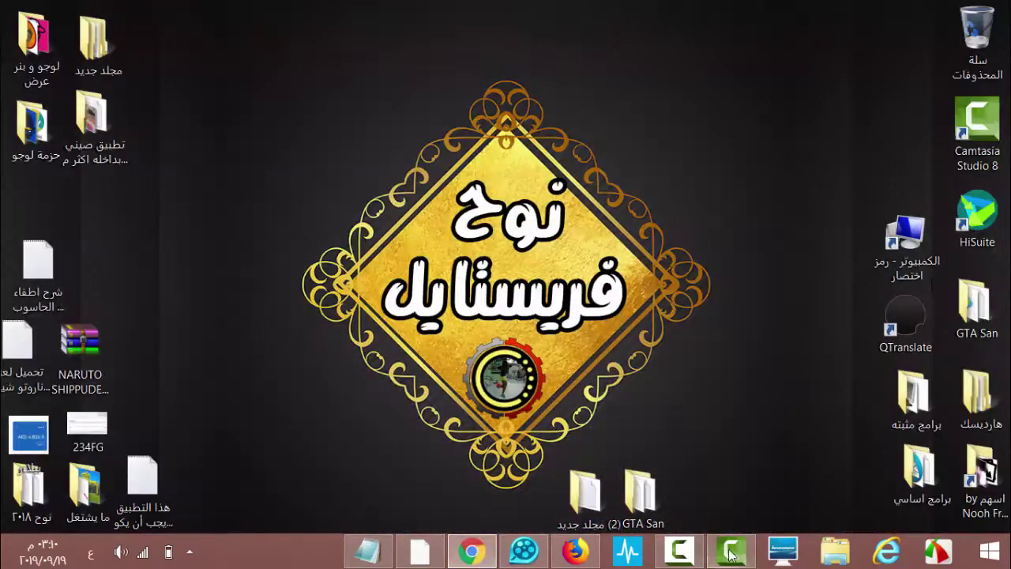
click(731, 551)
click(731, 551)
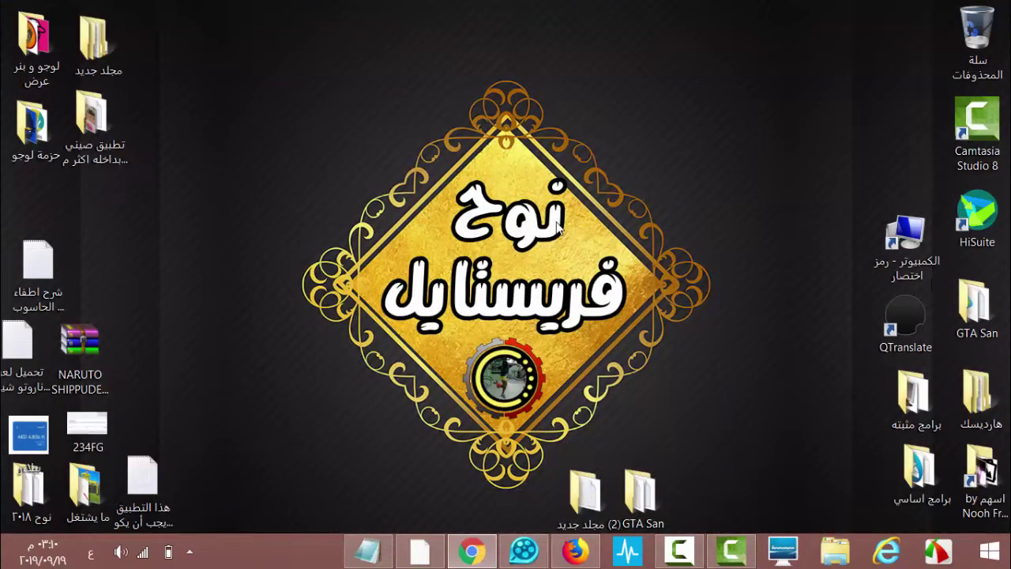
click(348, 146)
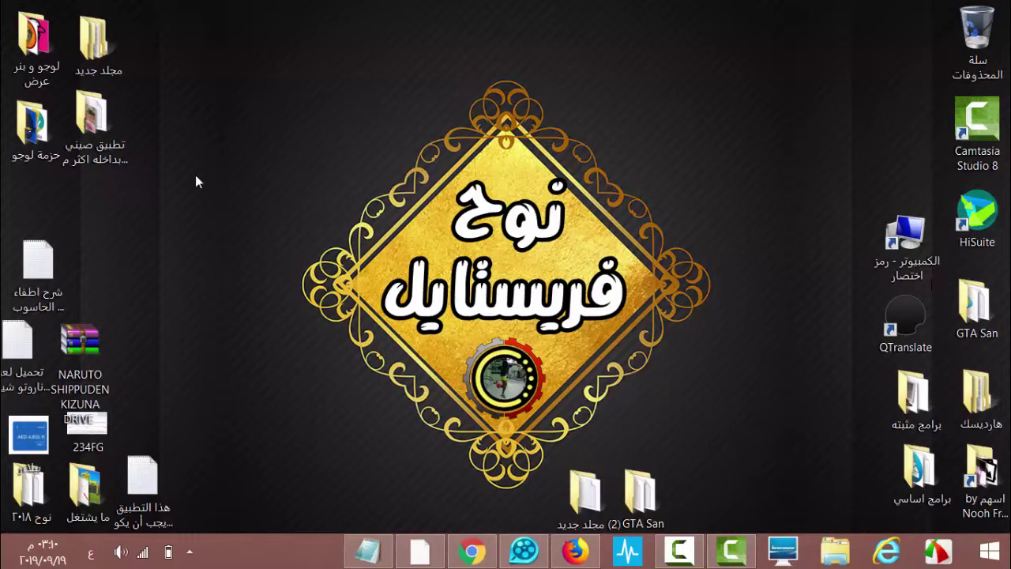
Open the Balanced power plan's display and sleep settings from desktop personalization, going through the screen saver's power settings.
right_click(309, 129)
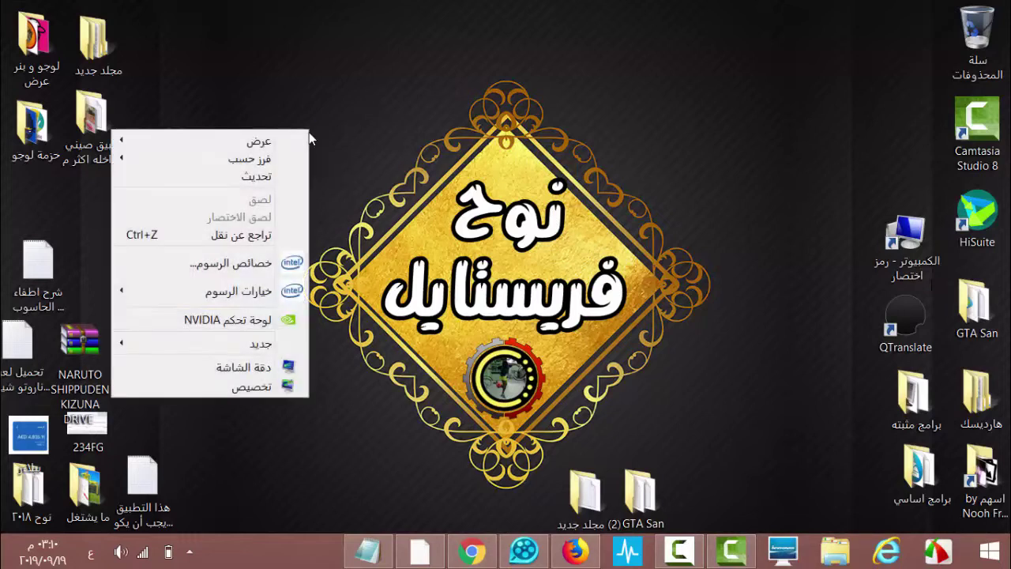
click(252, 393)
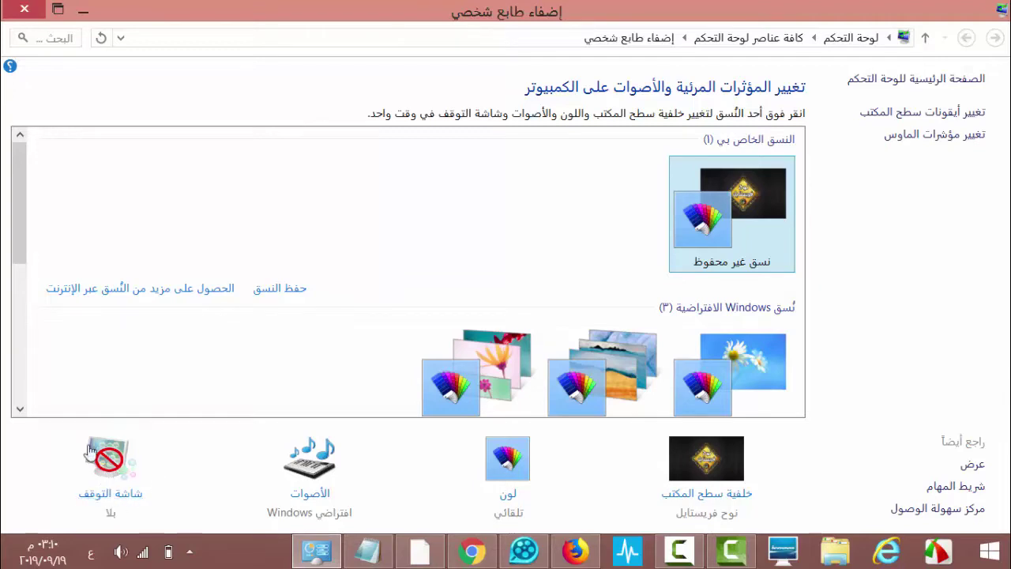
click(109, 494)
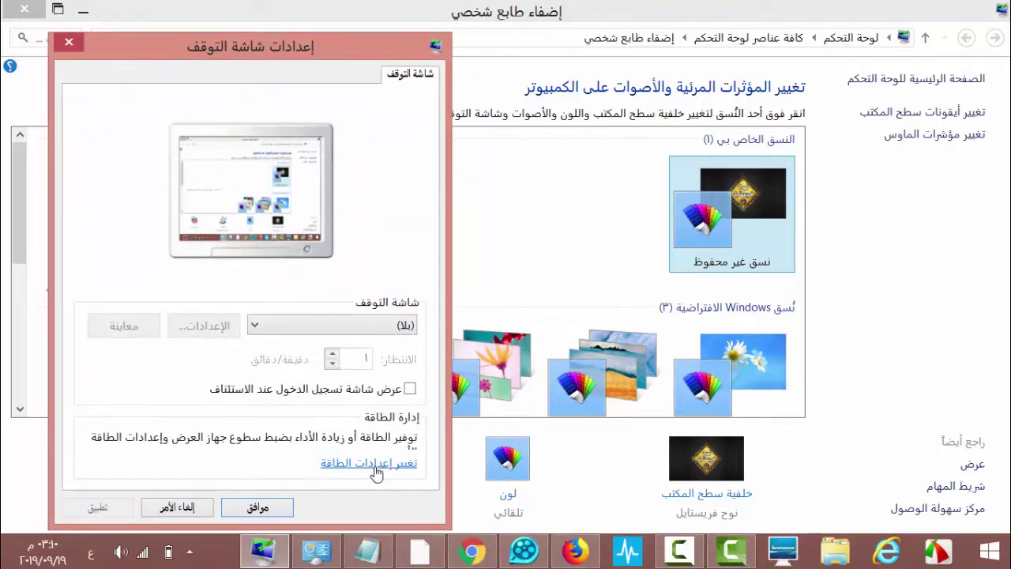
click(371, 464)
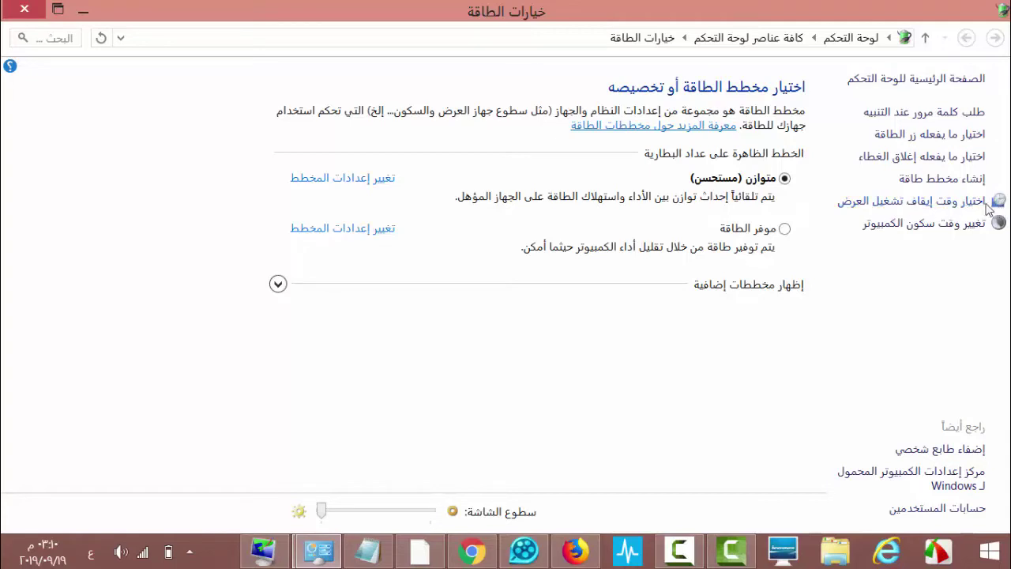
click(939, 203)
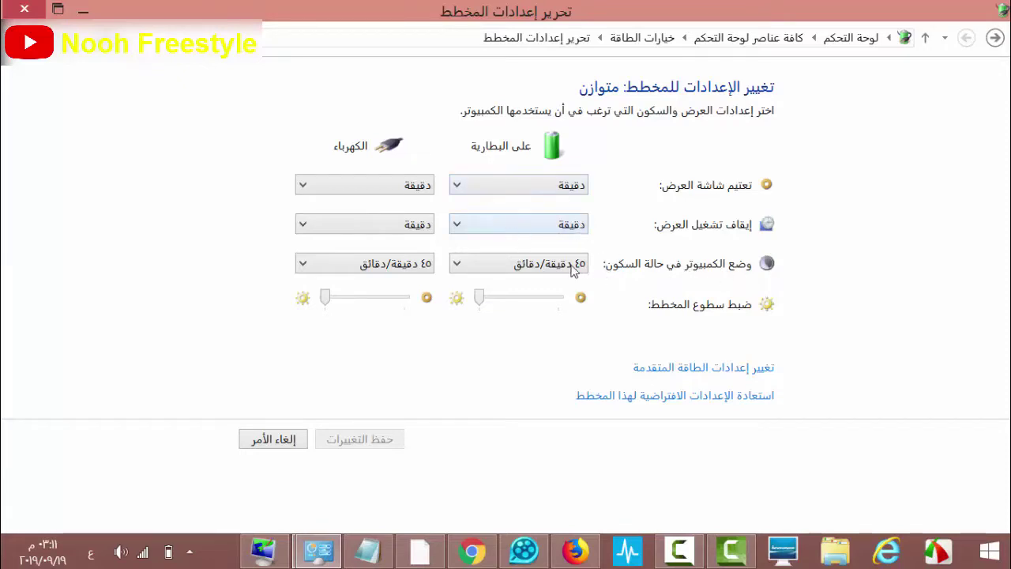
Set the computer to sleep after one minute (دقيقة) both on battery and plugged in, and save the plan changes.
click(485, 267)
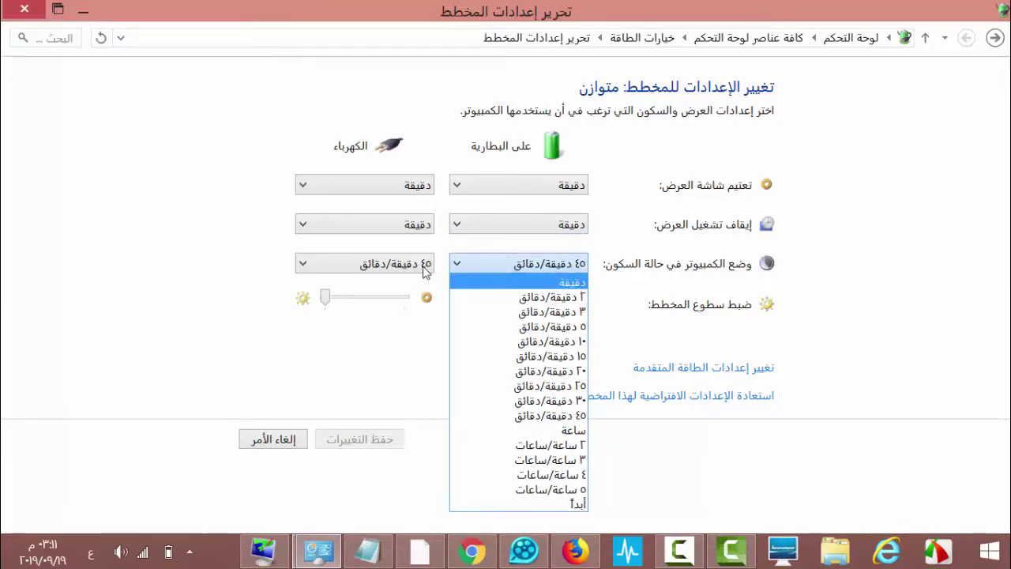
click(561, 283)
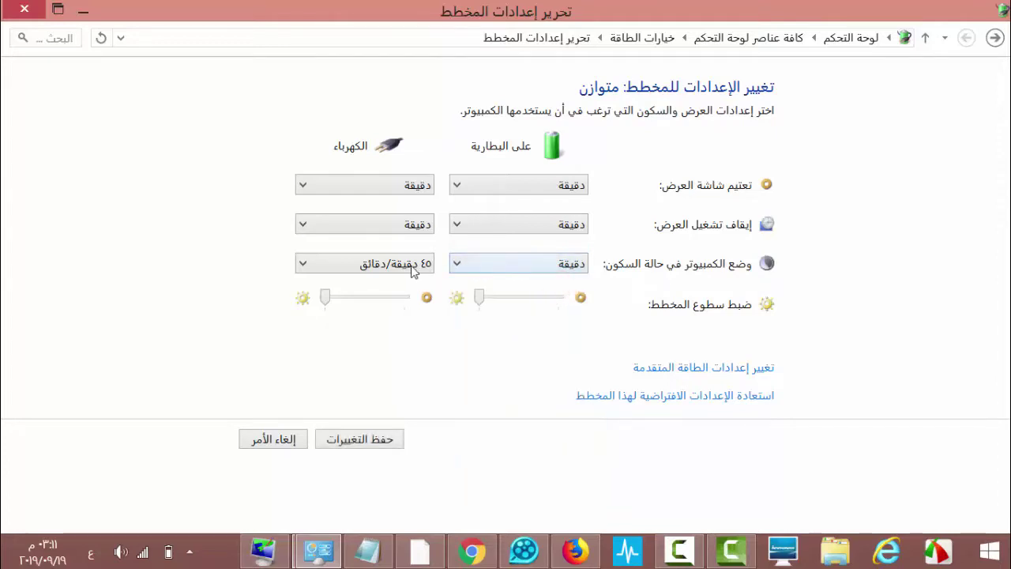
click(373, 264)
click(411, 282)
click(549, 266)
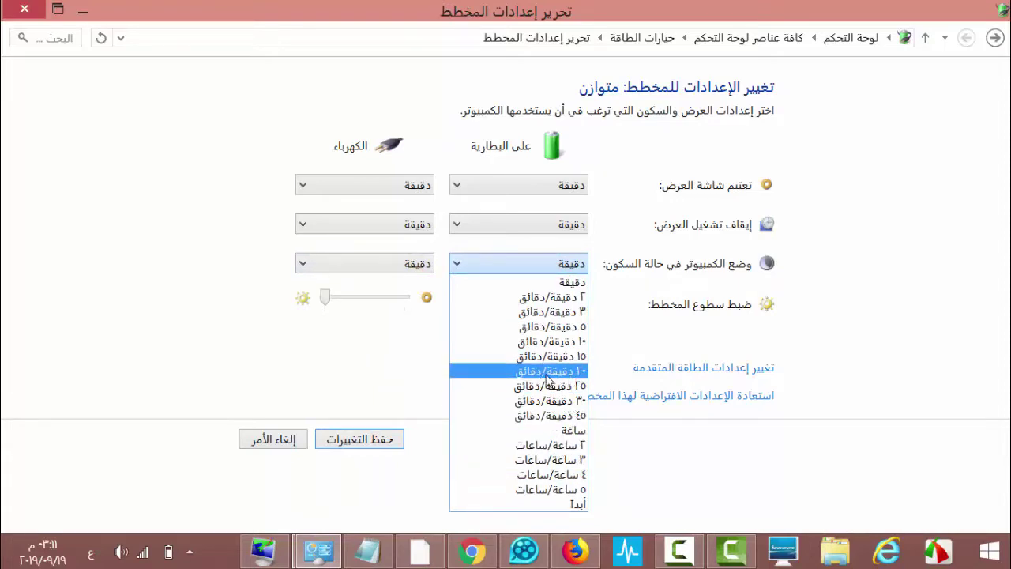
click(233, 313)
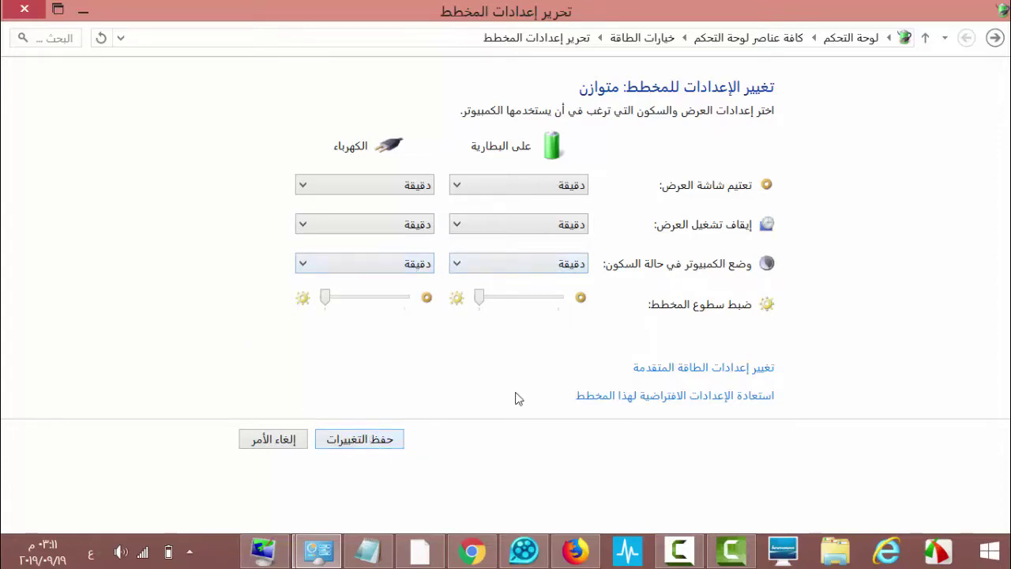
click(376, 445)
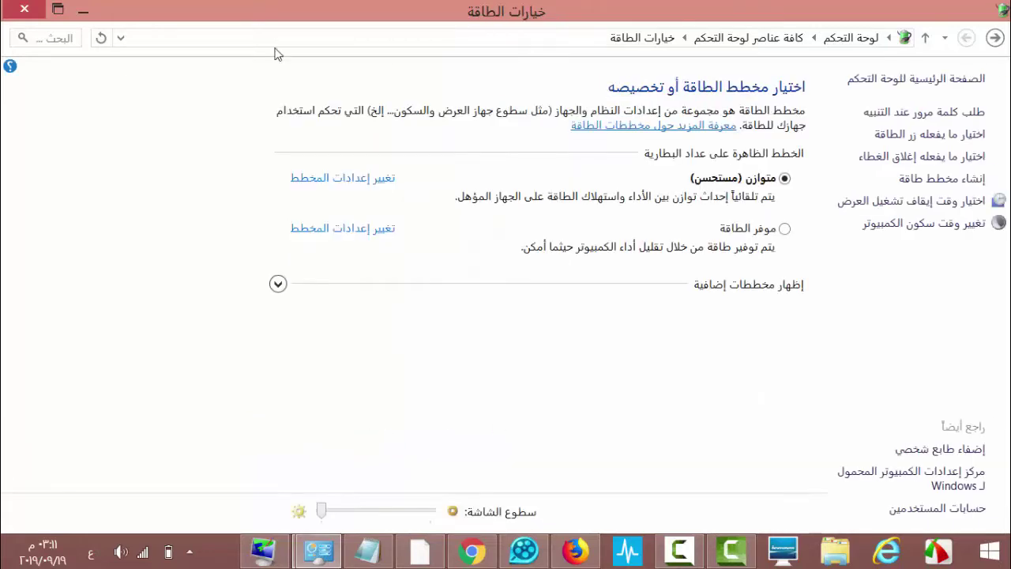
Close the power options, screen saver settings and personalization windows to return to the desktop.
click(23, 9)
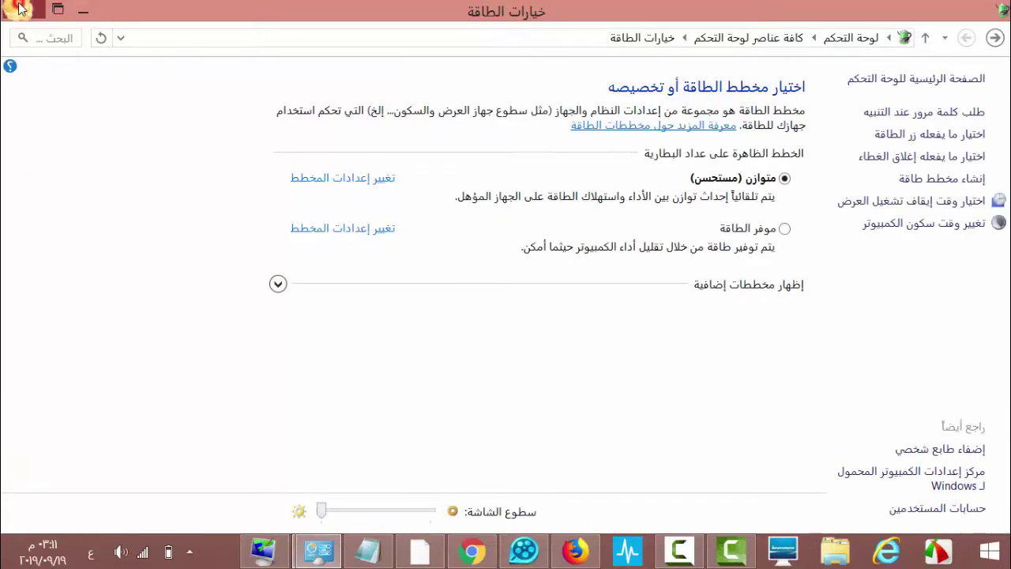
click(72, 40)
click(26, 11)
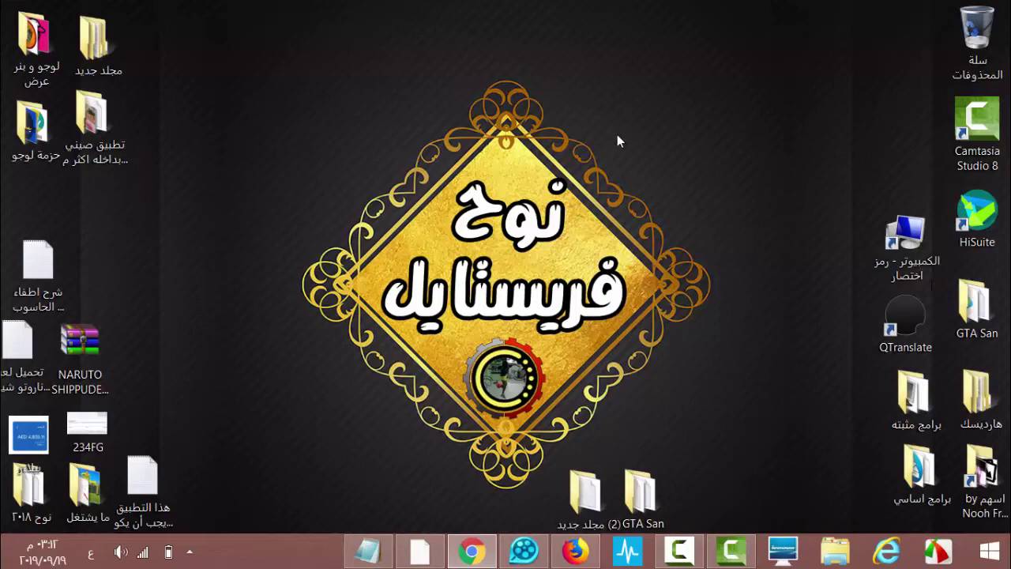
click(475, 552)
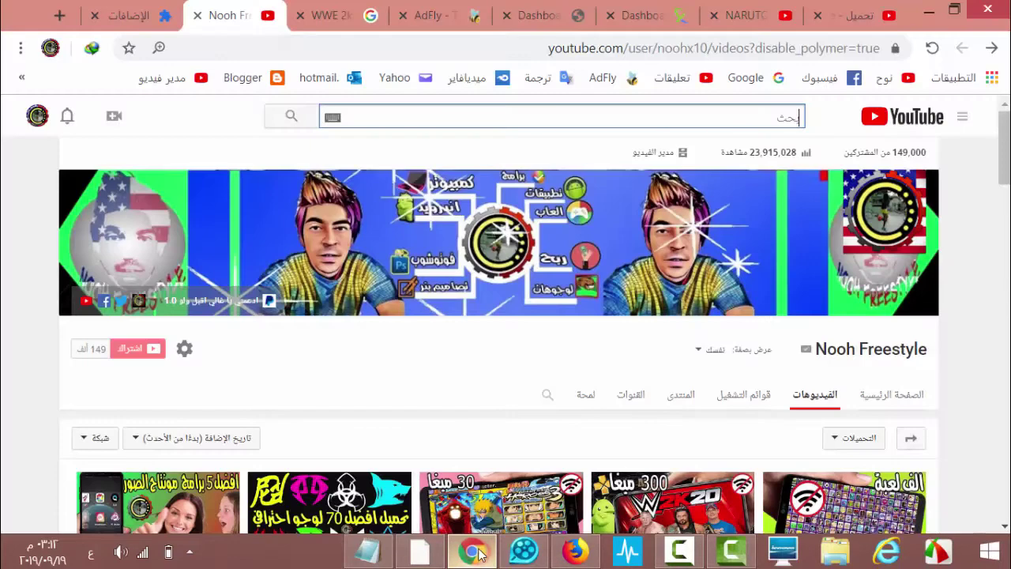
click(476, 556)
click(740, 557)
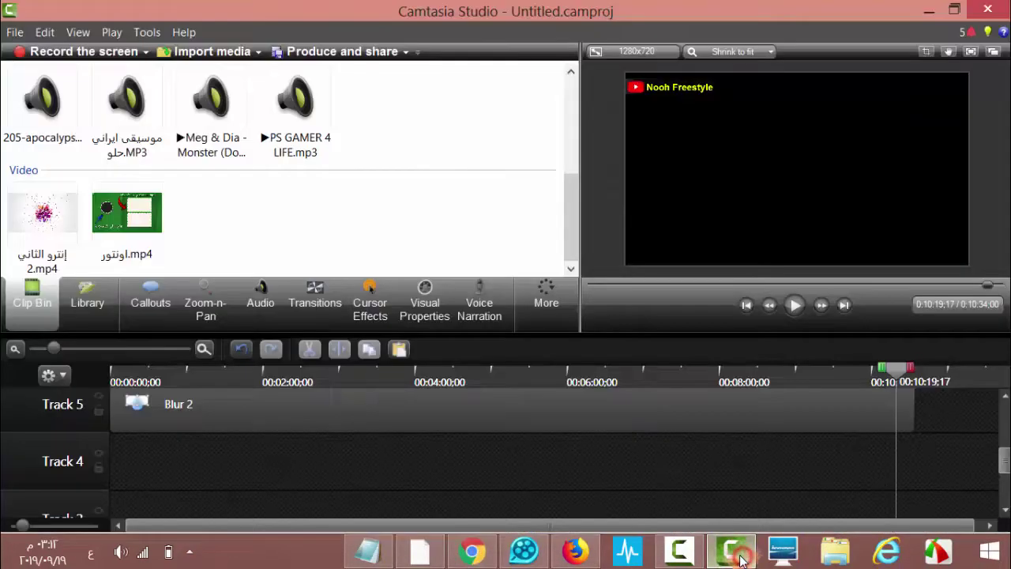
click(741, 559)
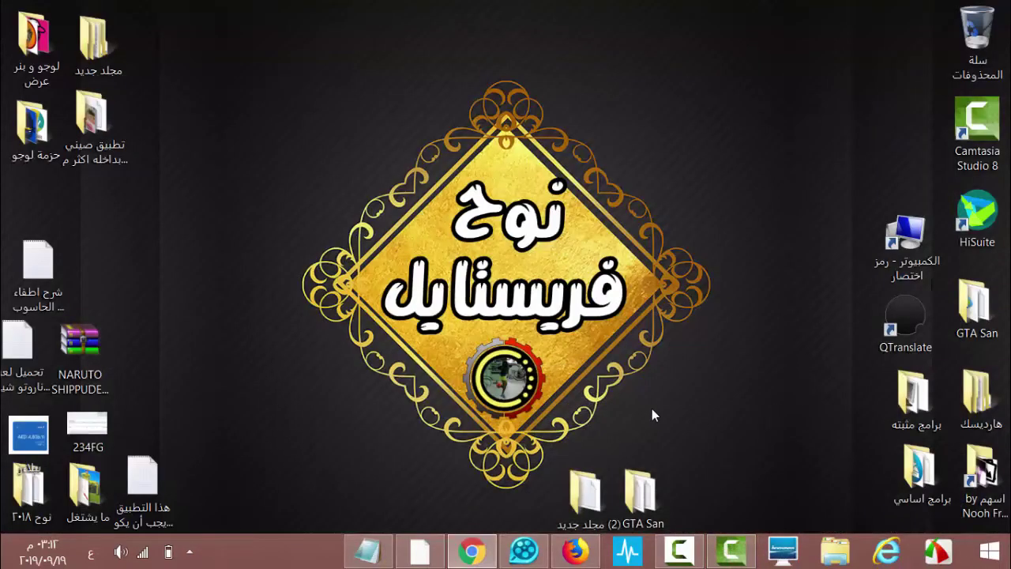